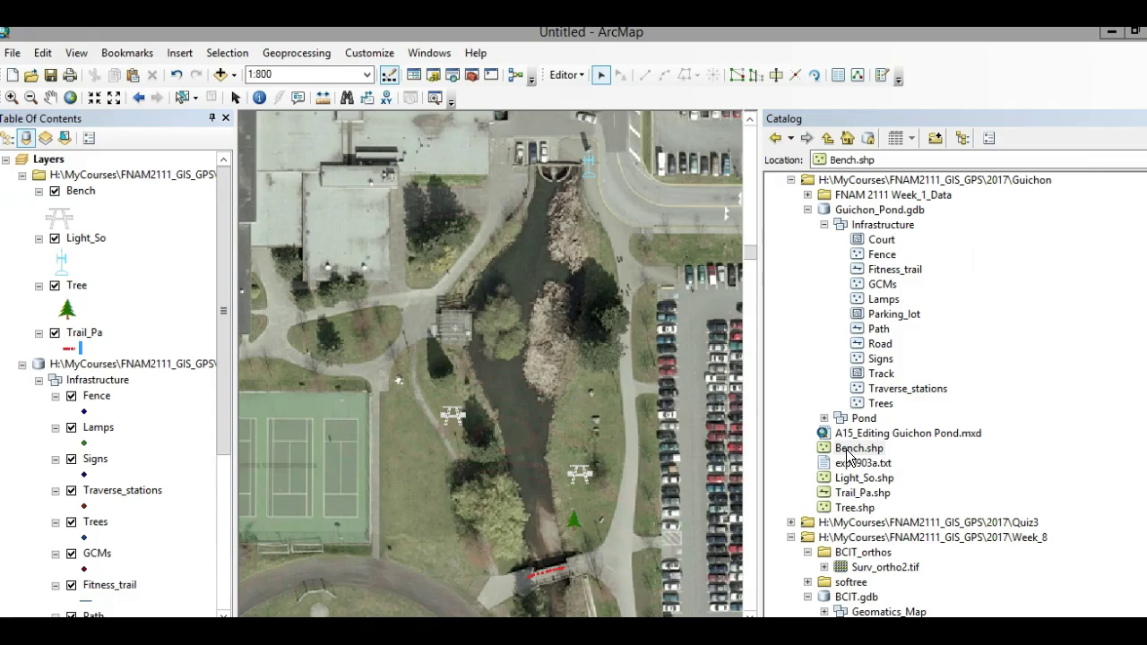
Select the Bench, Light_So and Trail_Pa shapefiles in the Catalog, then widen the layer list and select the Guichon group.
{"action": "left_click", "coordinate": [849, 451]}
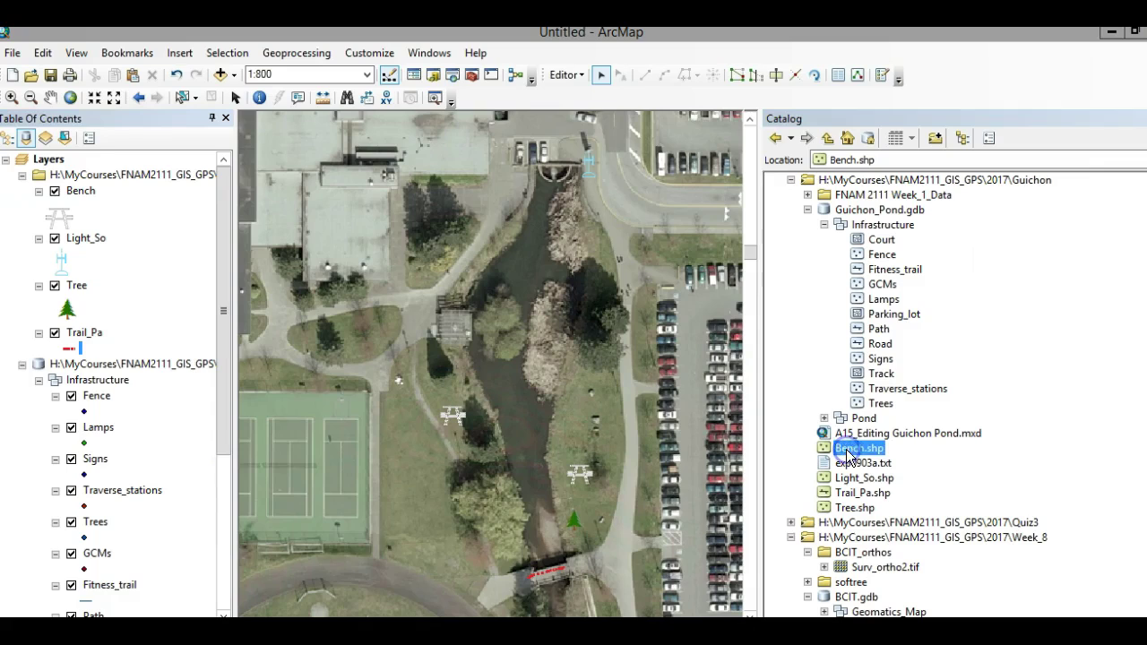
{"action": "left_click", "coordinate": [862, 478]}
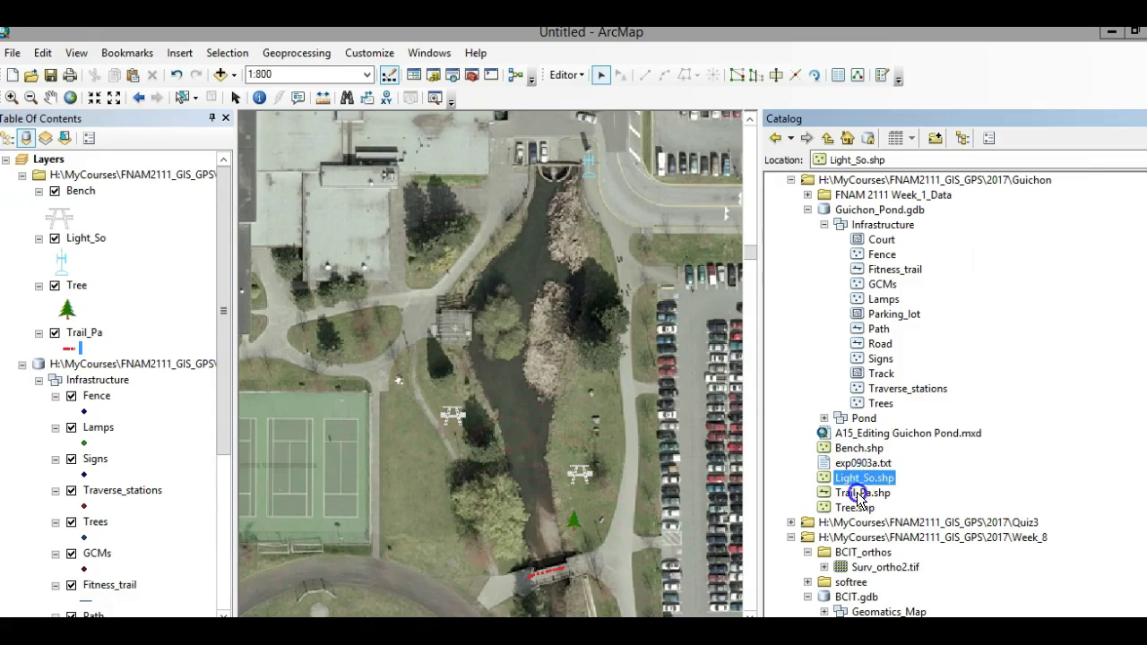
{"action": "left_click", "coordinate": [860, 493]}
{"action": "left_click", "coordinate": [854, 448]}
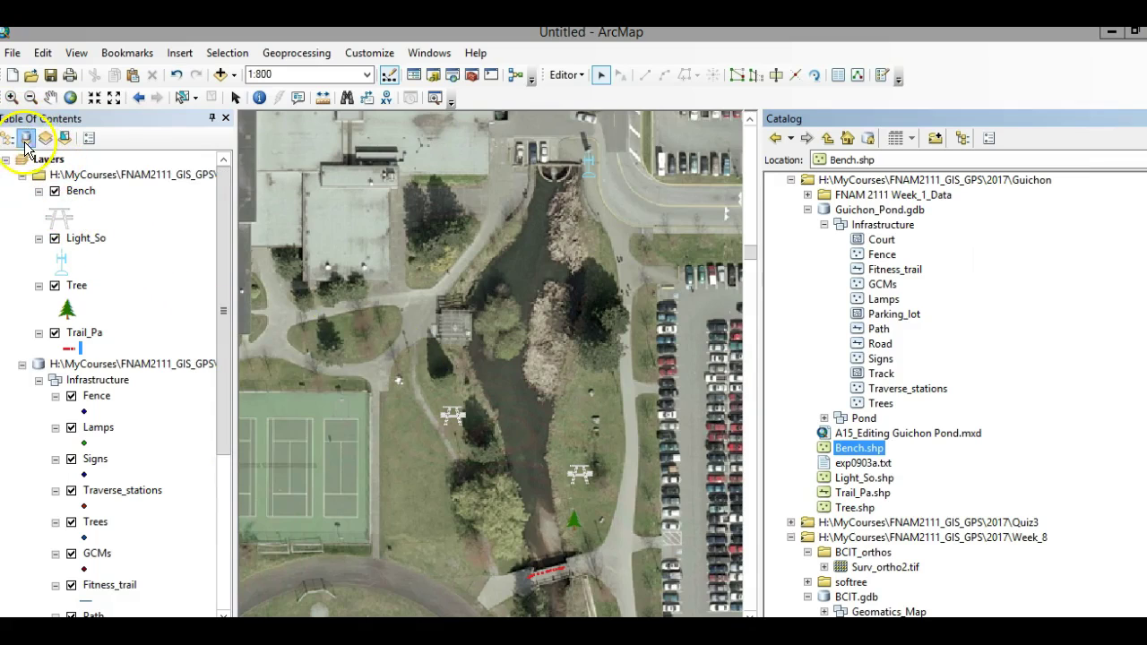
{"action": "left_click_drag", "start_coordinate": [240, 199], "coordinate": [376, 198]}
{"action": "left_click", "coordinate": [134, 176]}
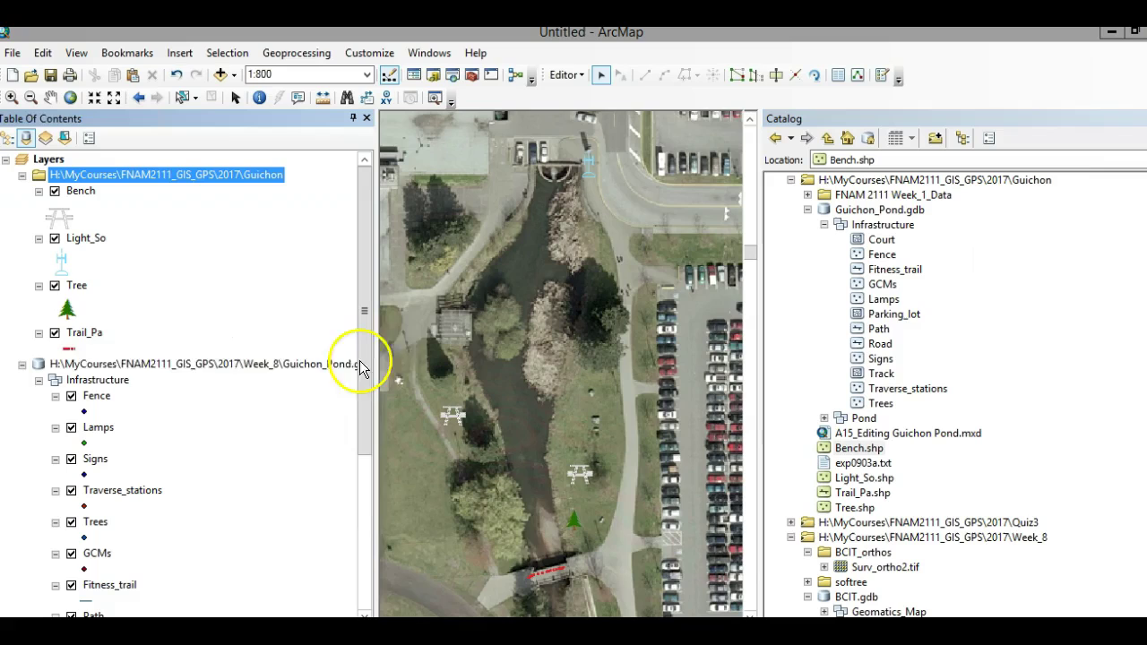
Narrow the layer list again, try moving Bench.shp into the geodatabase, and select the Infrastructure dataset.
{"action": "left_click_drag", "start_coordinate": [378, 357], "coordinate": [256, 327]}
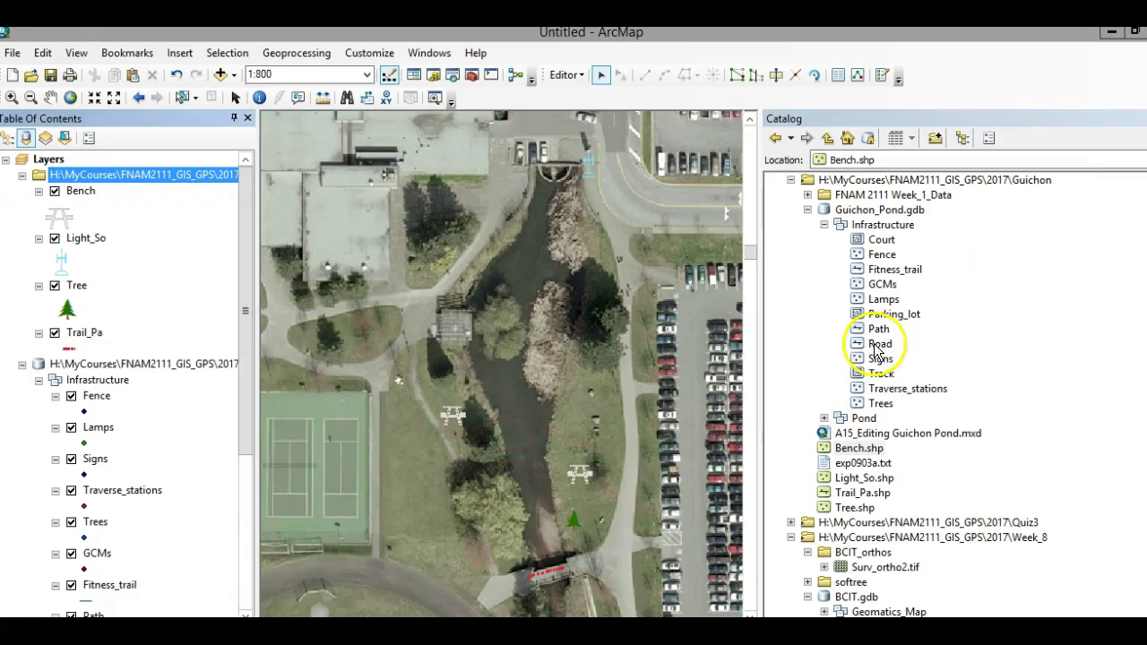
{"action": "mouse_move", "coordinate": [858, 447]}
{"action": "left_mouse_down"}
{"action": "mouse_move", "coordinate": [883, 212]}
{"action": "mouse_move", "coordinate": [879, 438]}
{"action": "mouse_move", "coordinate": [862, 453]}
{"action": "left_mouse_up"}
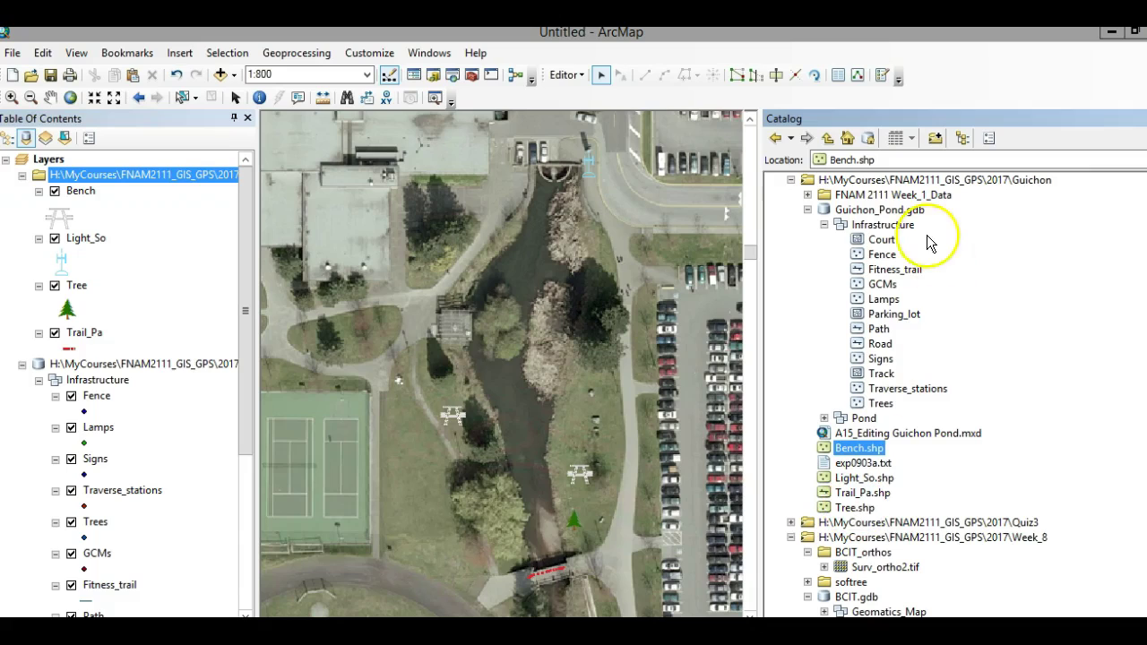
{"action": "left_click", "coordinate": [885, 226]}
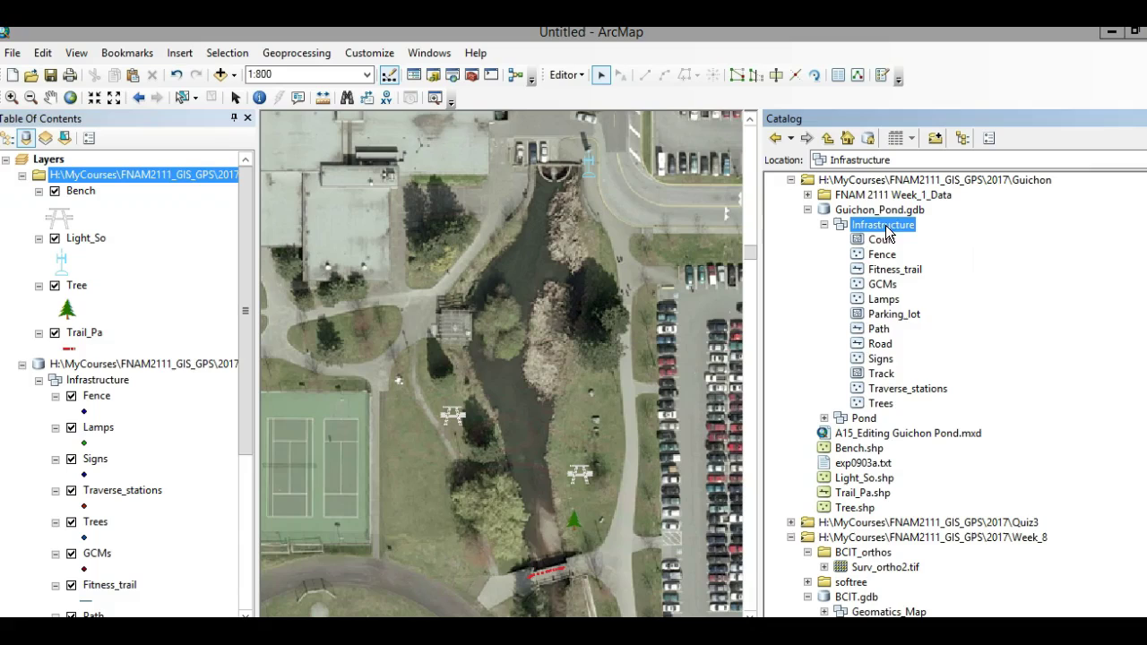
Start a multiple feature class import into Guichon_Pond.gdb's Infrastructure dataset.
{"action": "right_click", "coordinate": [887, 226]}
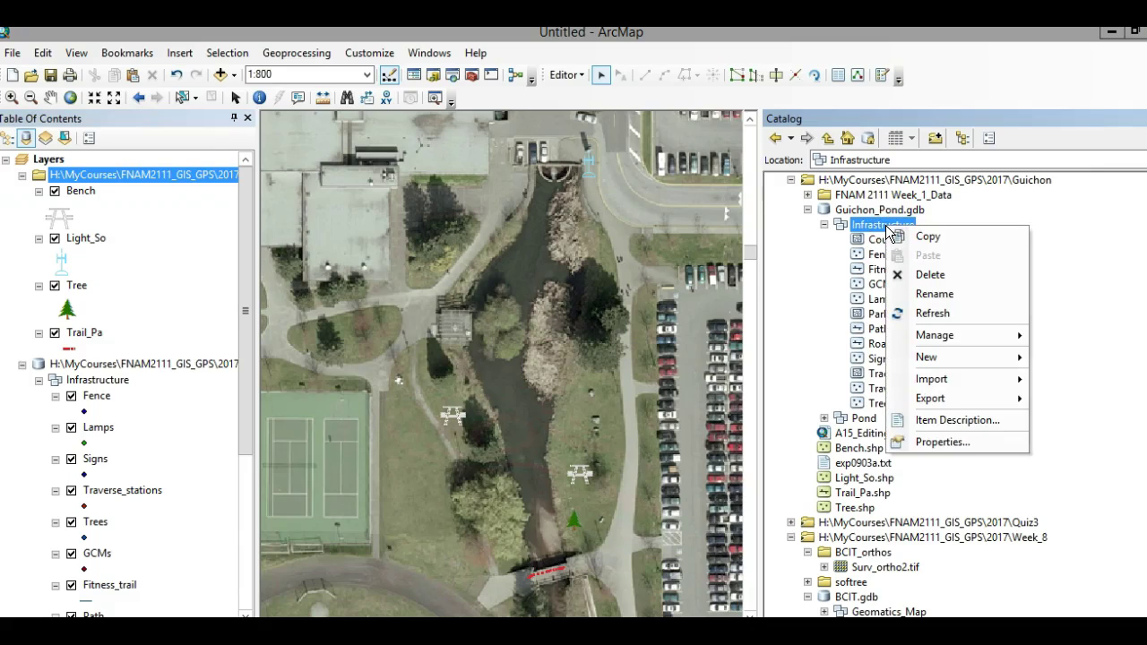
{"action": "left_click", "coordinate": [941, 380]}
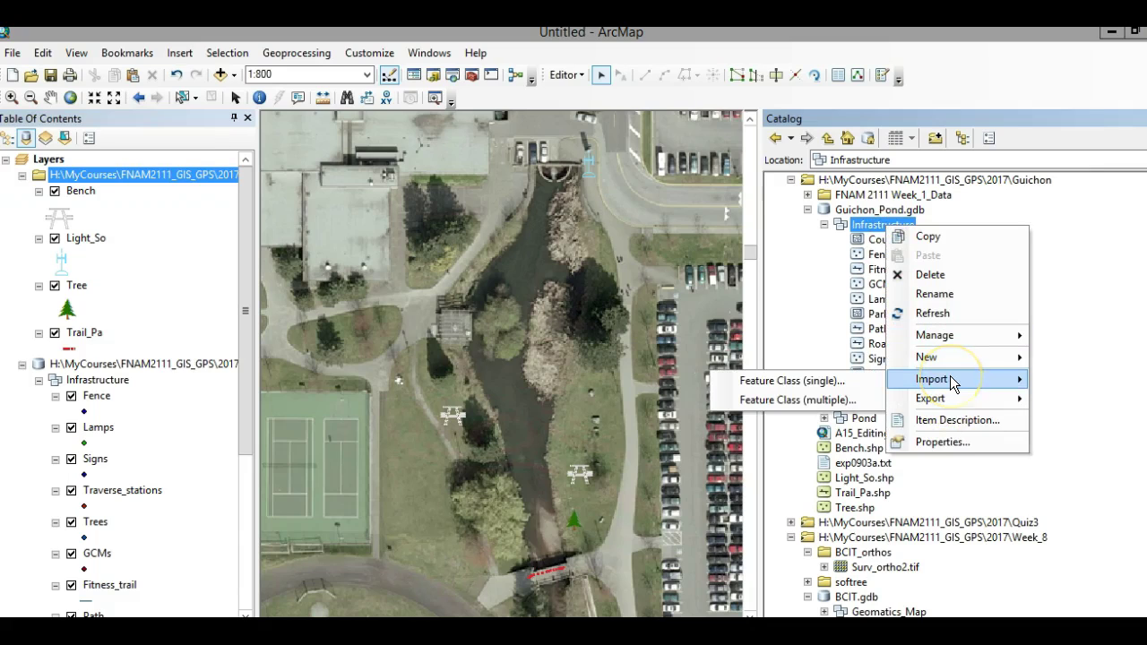
{"action": "left_click", "coordinate": [841, 405]}
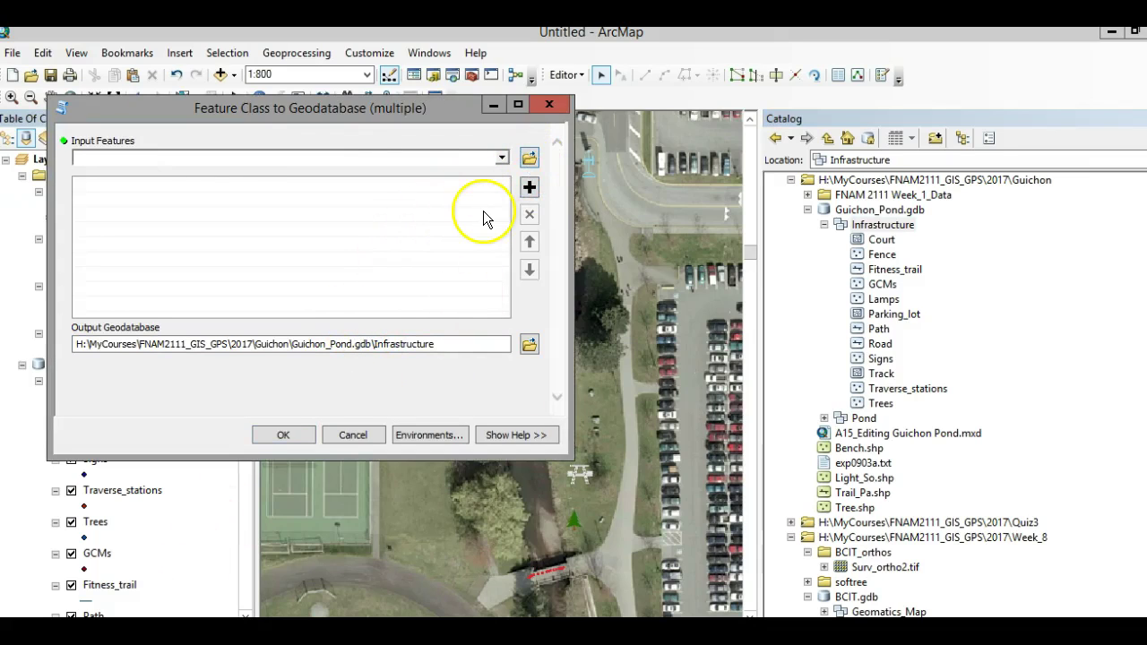
Add Bench.shp, Light_So.shp, Trail_Pa.shp and Tree.shp as the tool's input features.
{"action": "left_click", "coordinate": [528, 188]}
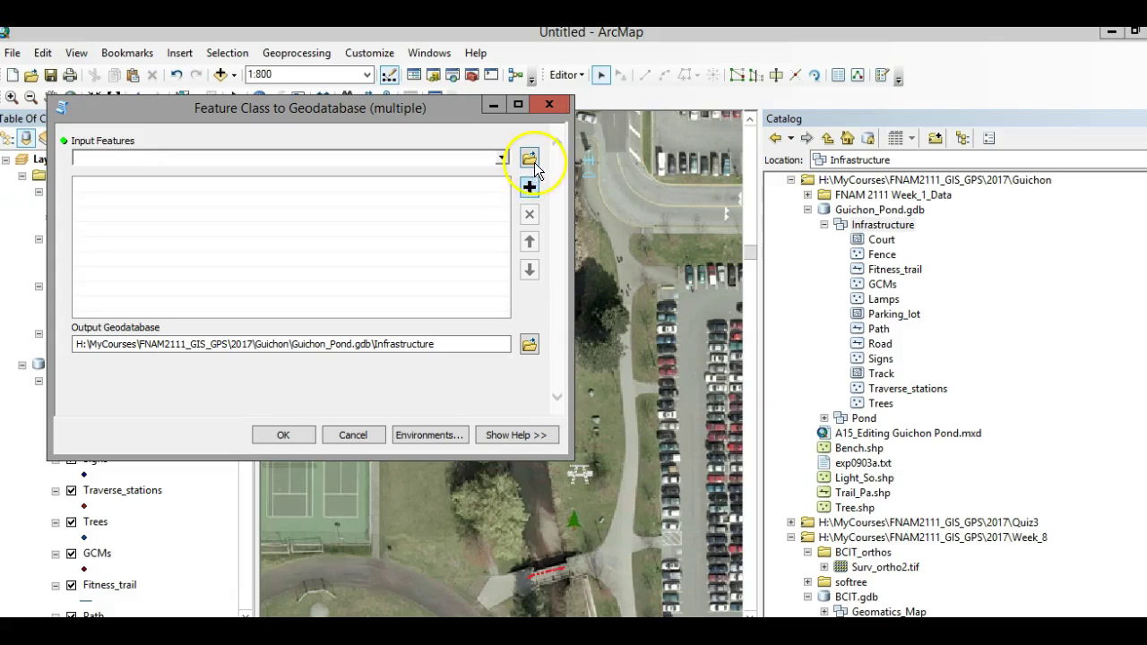
{"action": "left_click", "coordinate": [529, 159]}
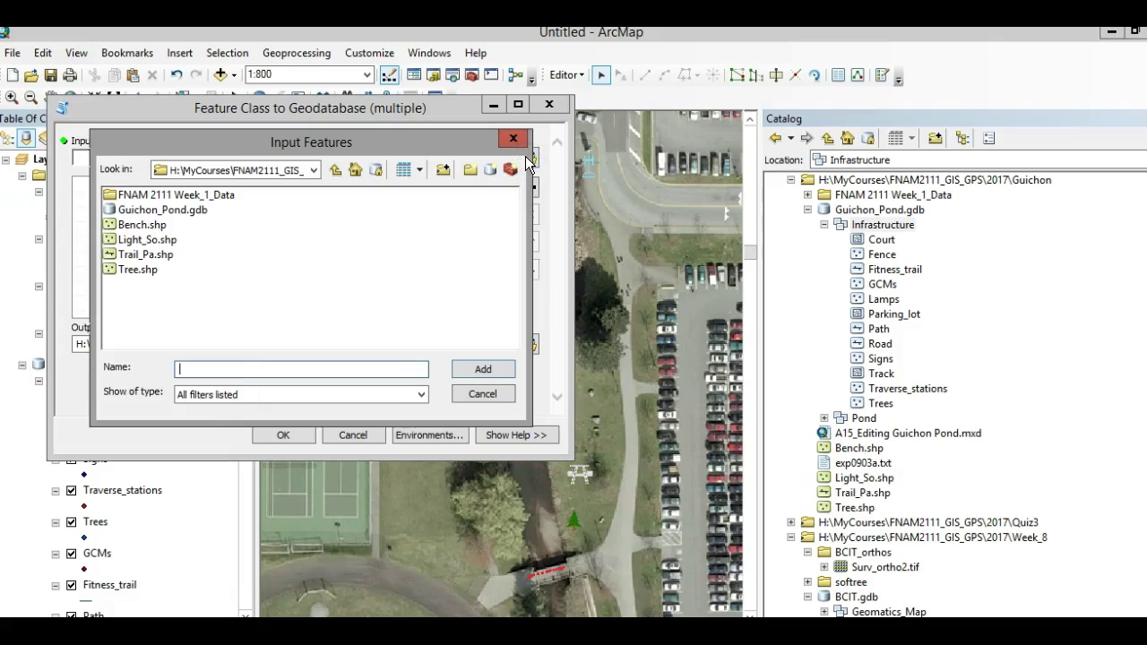
{"action": "left_click", "coordinate": [142, 227]}
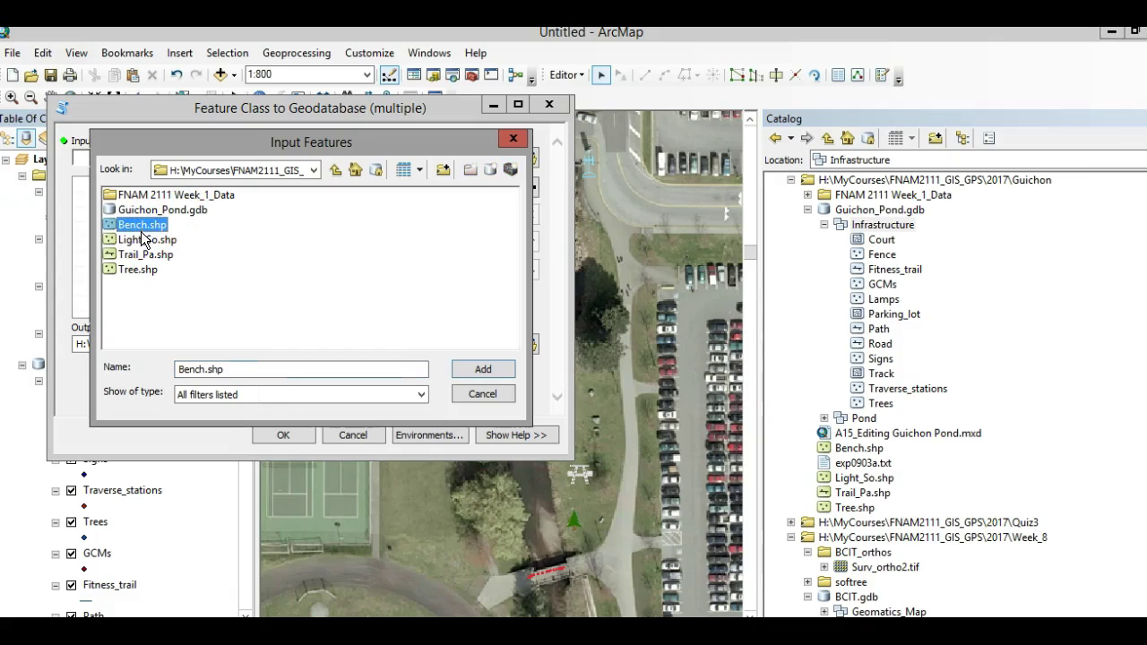
{"action": "left_click", "coordinate": [136, 240], "text": "ctrl"}
{"action": "left_click", "coordinate": [138, 254], "text": "ctrl"}
{"action": "left_click", "coordinate": [133, 269], "text": "ctrl"}
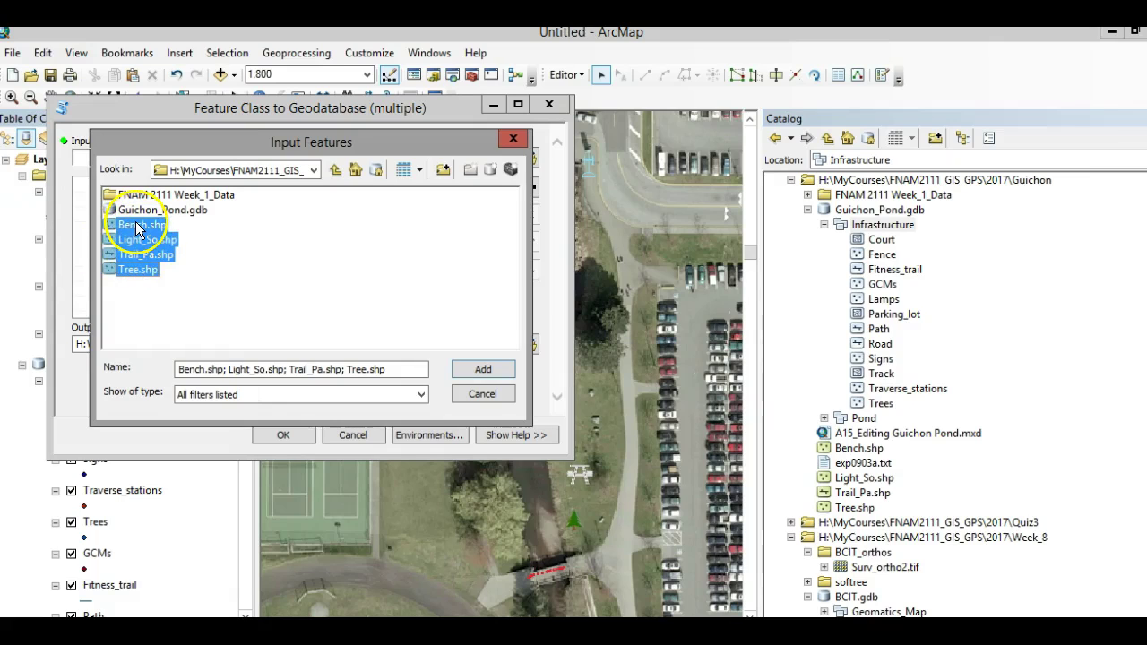
{"action": "left_click", "coordinate": [486, 369]}
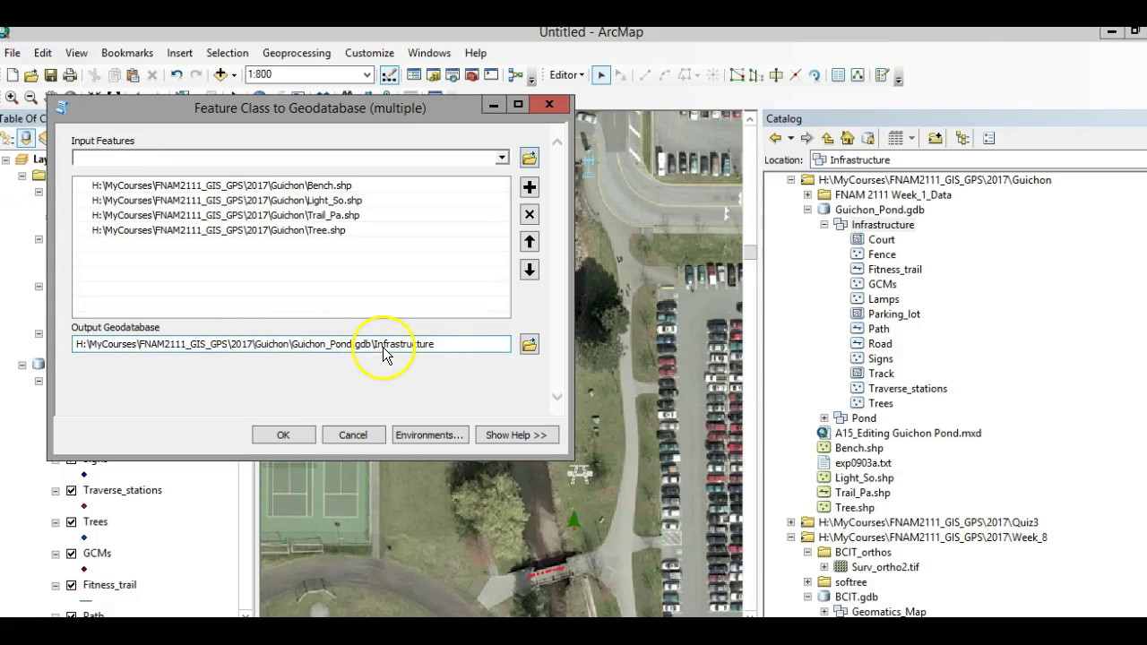
Run the import into the Infrastructure dataset and close the finished progress report.
{"action": "left_click", "coordinate": [308, 438]}
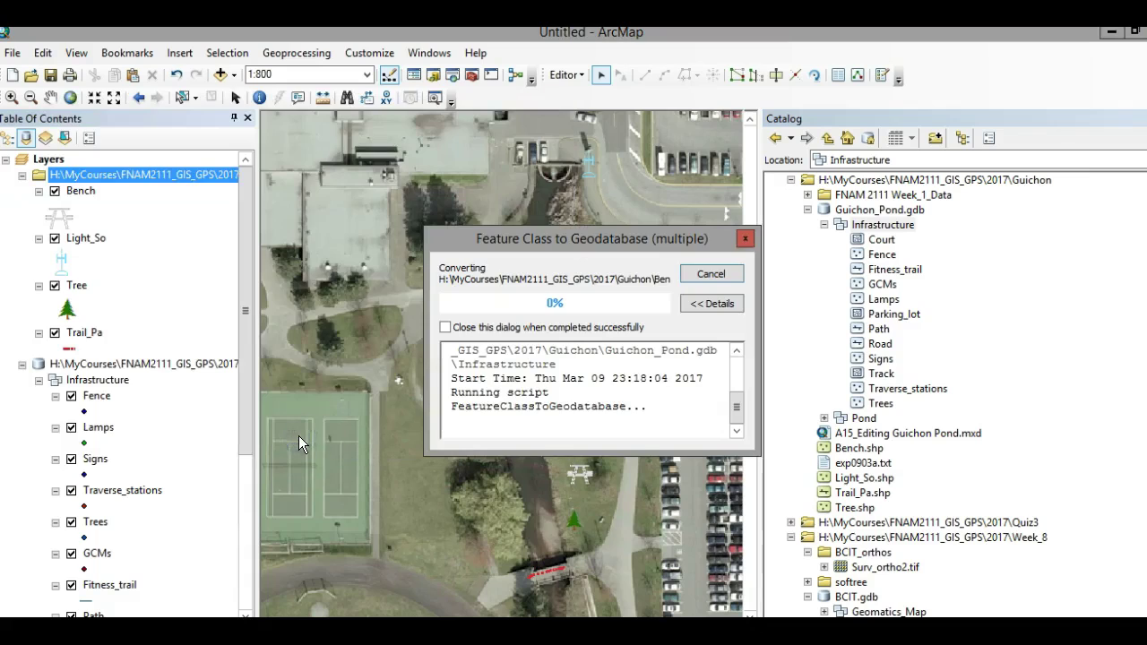
{"action": "left_click", "coordinate": [490, 363]}
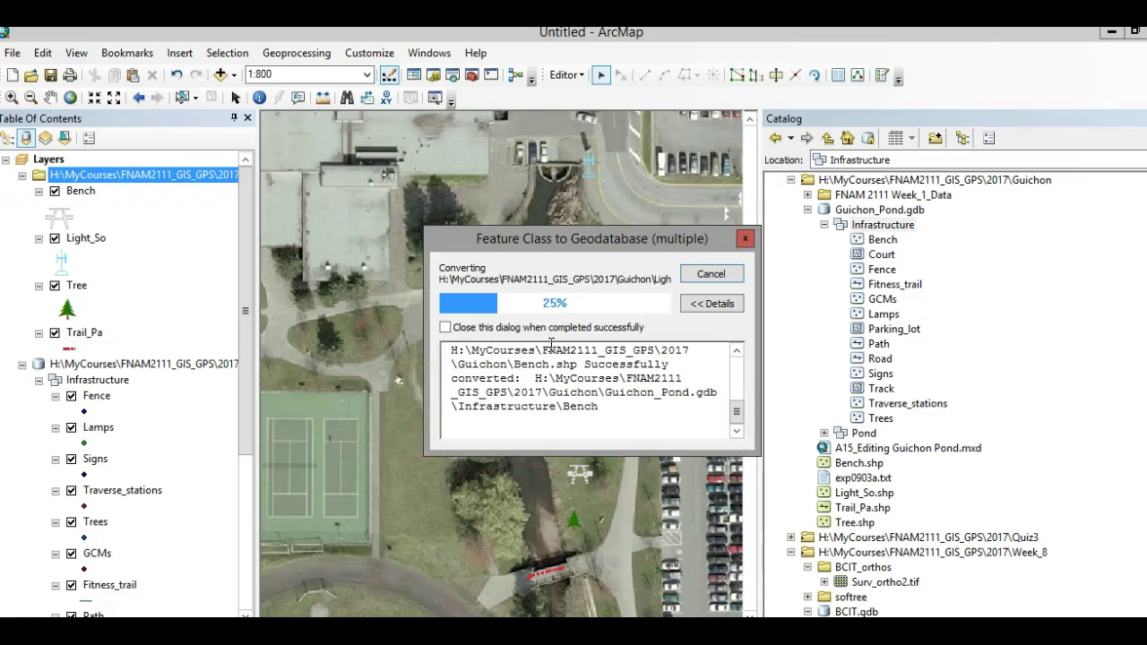
{"action": "left_click", "coordinate": [574, 395]}
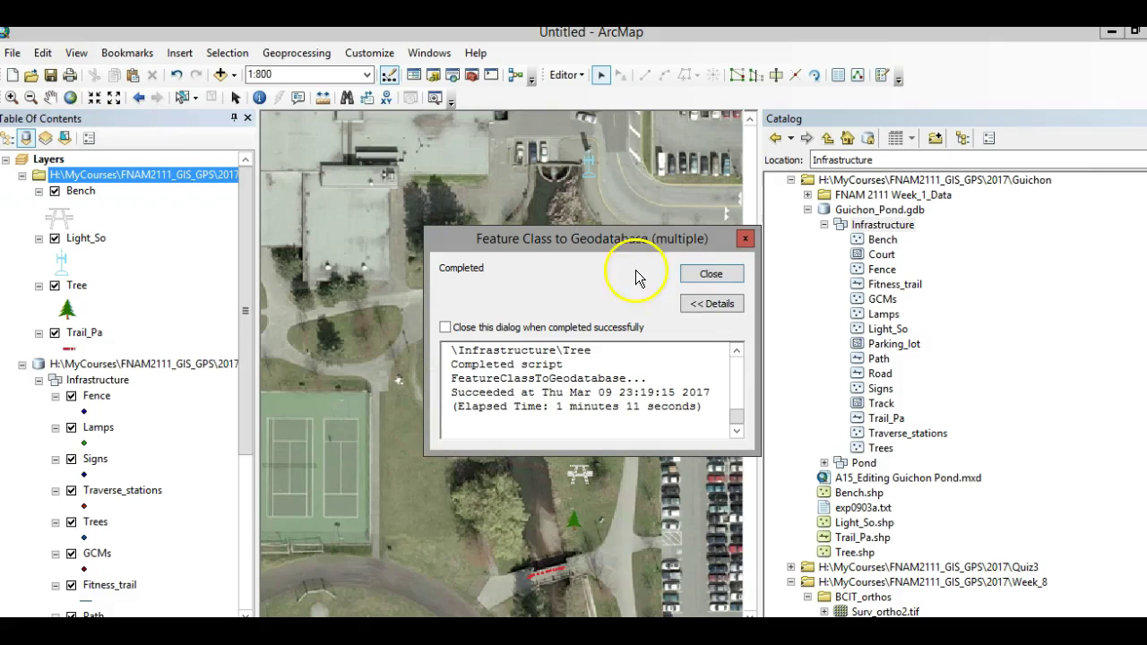
{"action": "left_click", "coordinate": [701, 274]}
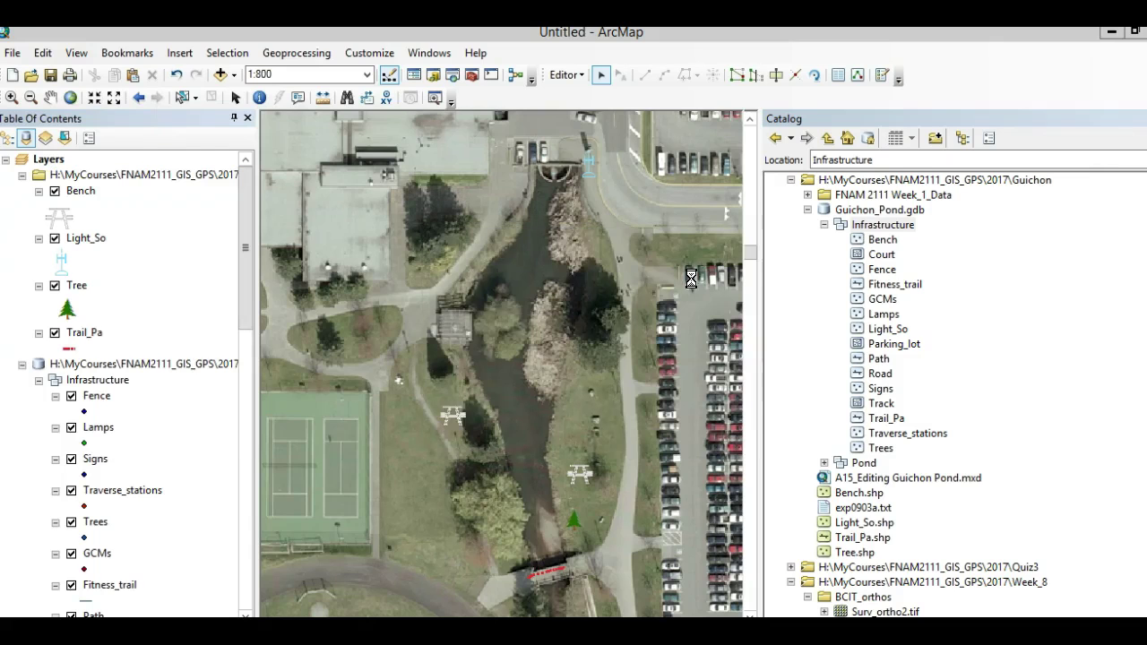
{"action": "left_click", "coordinate": [824, 224]}
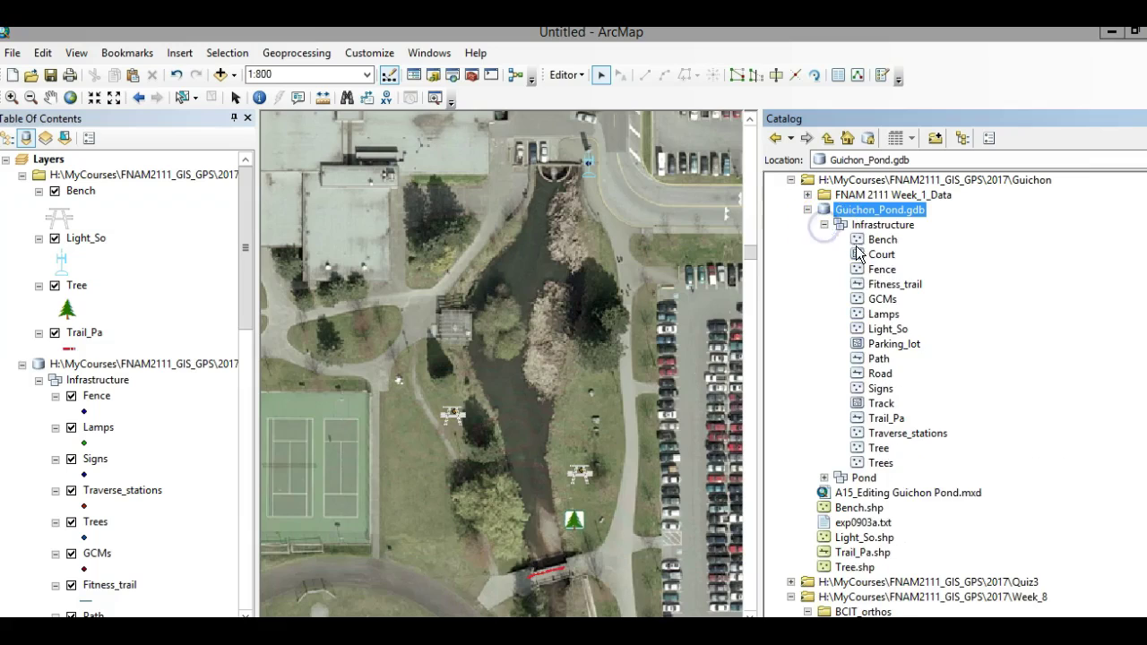
{"action": "left_click", "coordinate": [872, 240]}
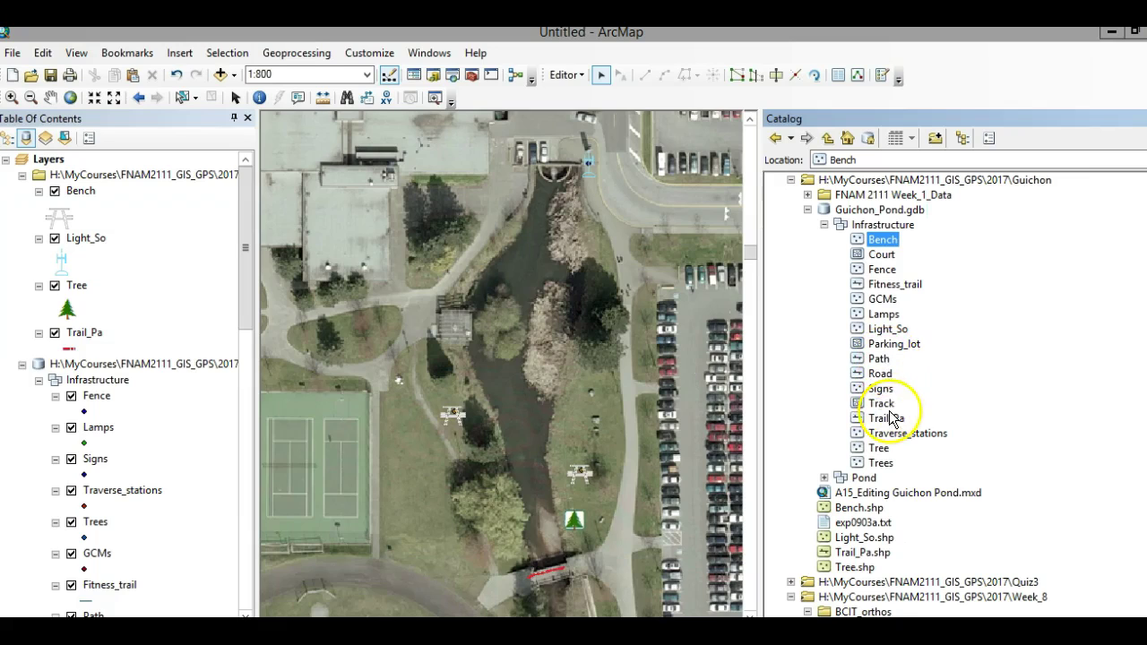
{"action": "left_click", "coordinate": [885, 418]}
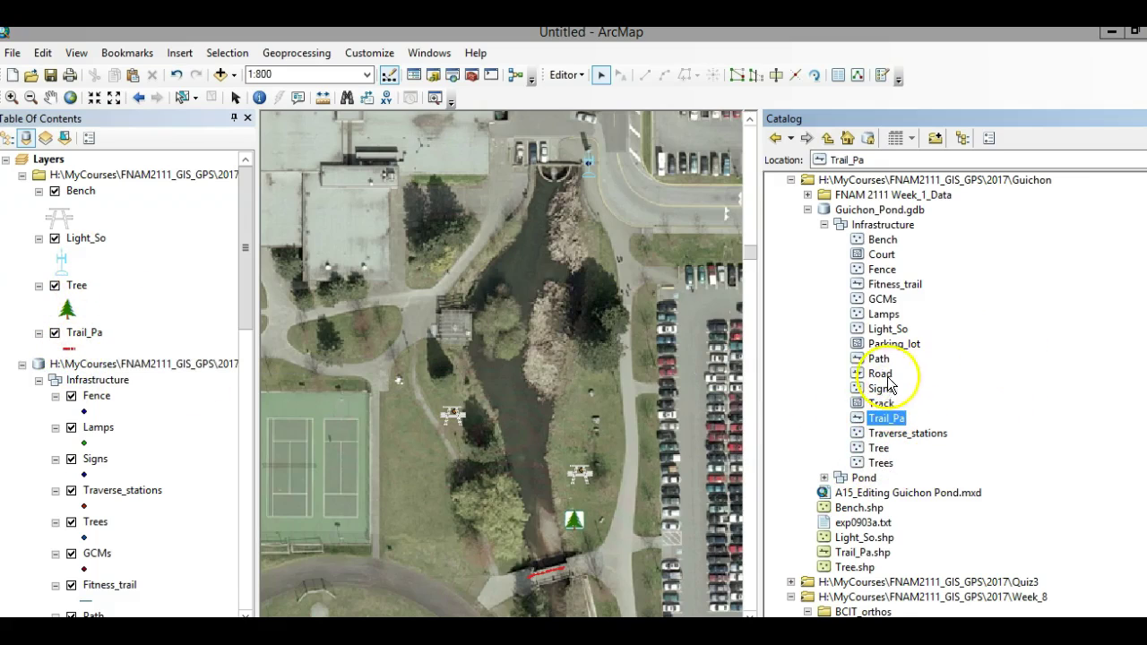
Add the imported Bench and other Infrastructure feature classes to the map and zoom in on a bench.
{"action": "left_click_drag", "start_coordinate": [880, 239], "coordinate": [76, 414]}
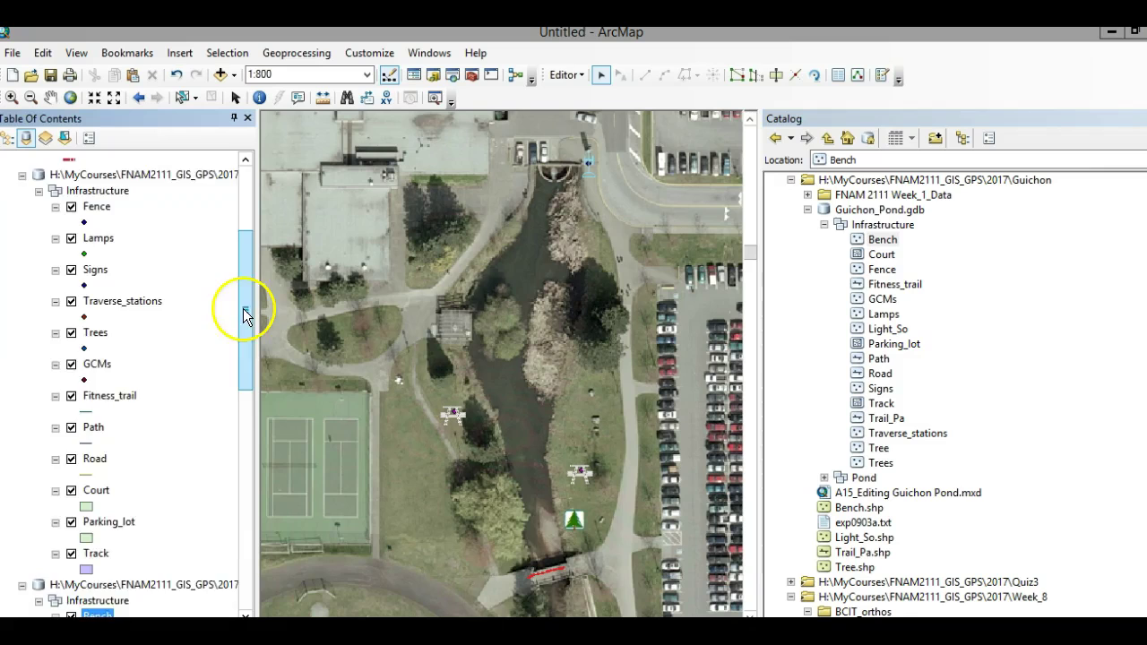
{"action": "left_click_drag", "start_coordinate": [245, 312], "coordinate": [243, 506]}
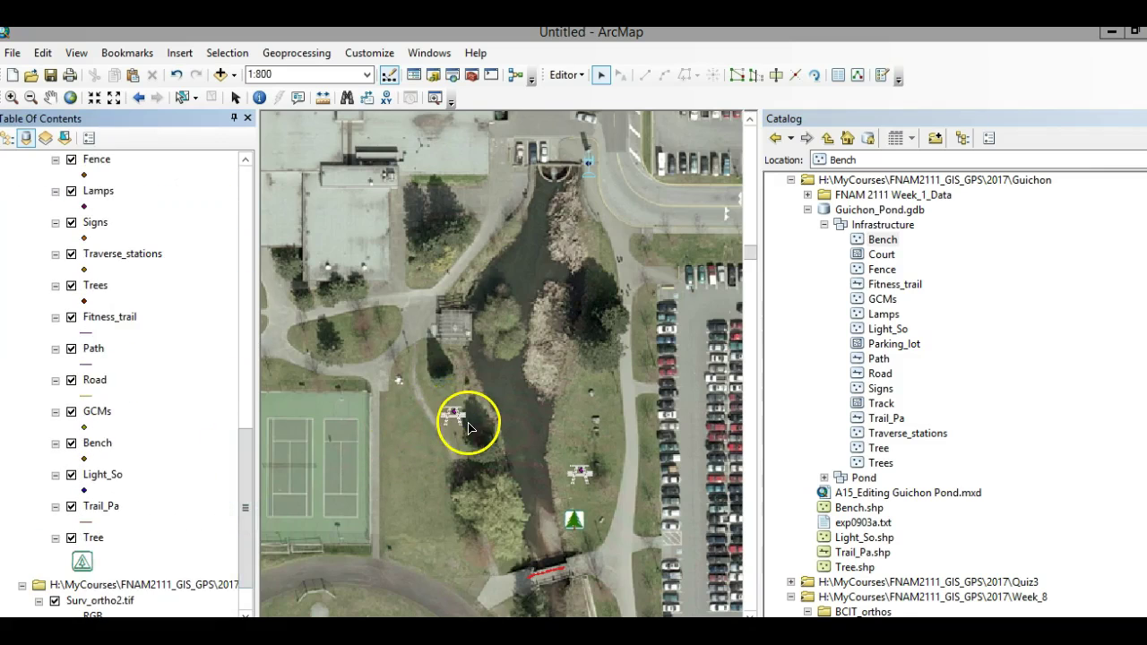
{"action": "scroll", "coordinate": [423, 411], "scroll_direction": "down", "scroll_amount": 4}
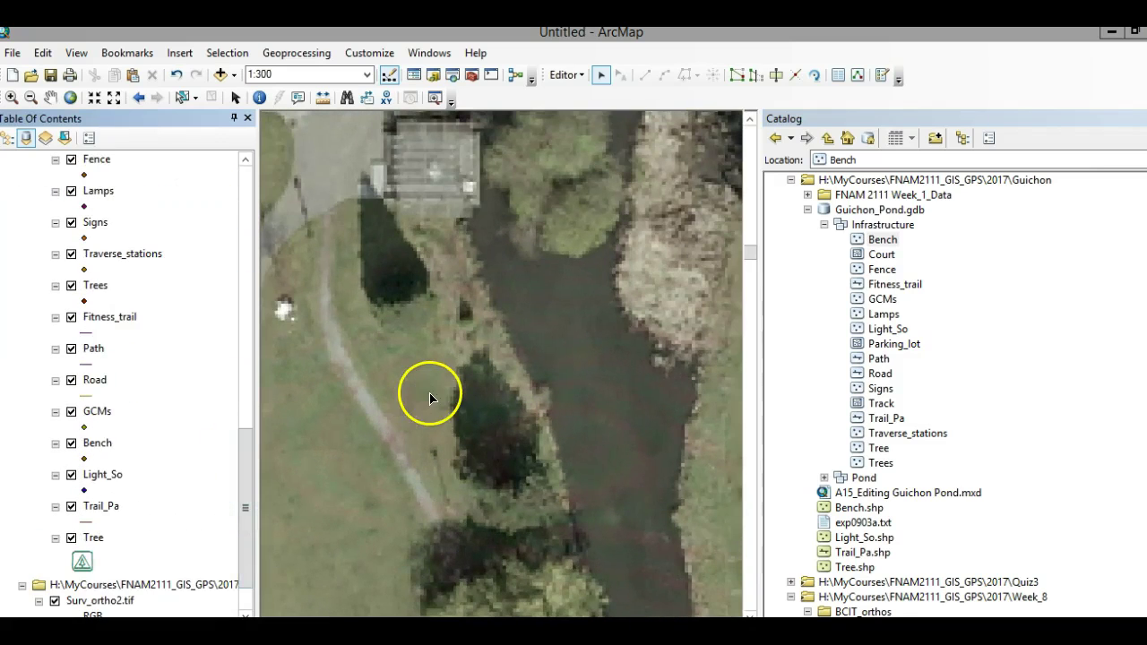
{"action": "scroll", "coordinate": [439, 403], "scroll_direction": "down", "scroll_amount": 1}
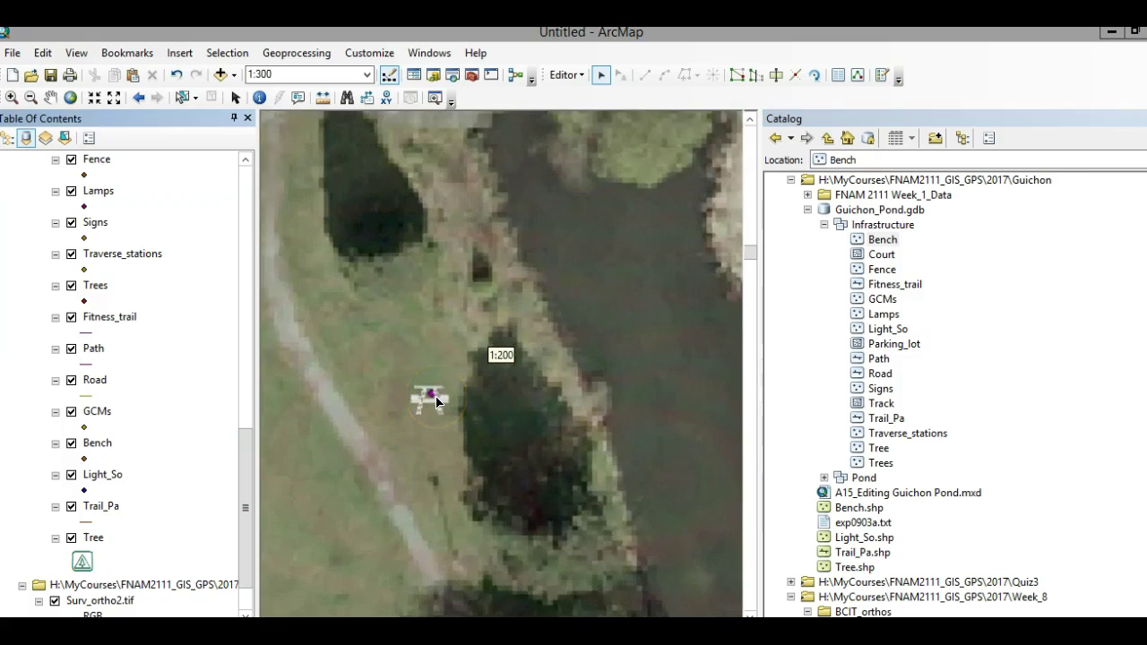